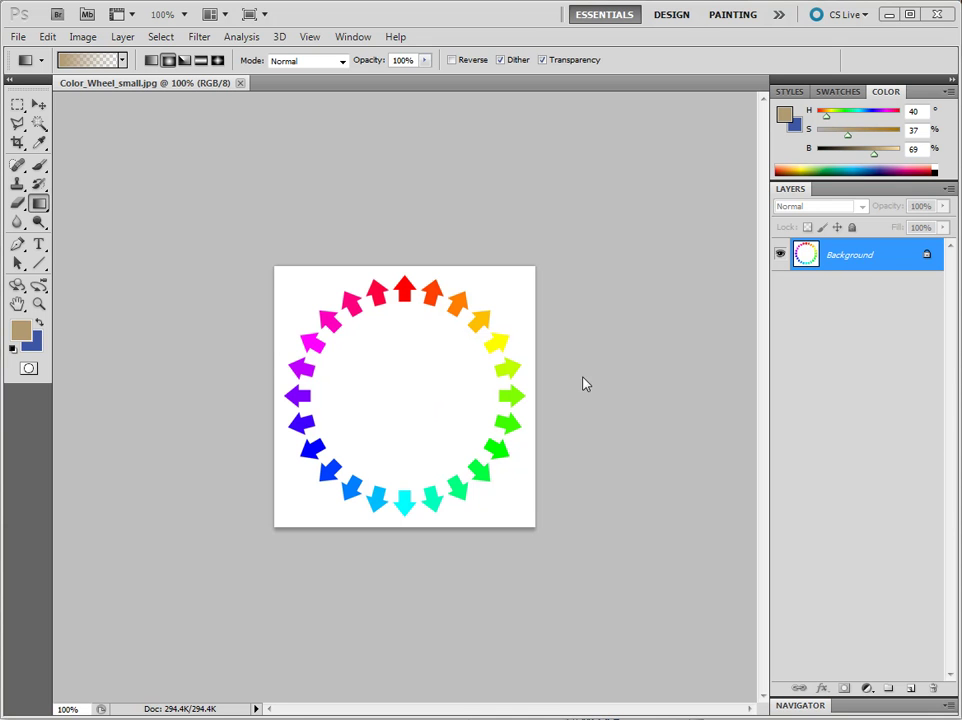
Duplicate the Background layer within the same document
right_click(847, 258)
click(881, 294)
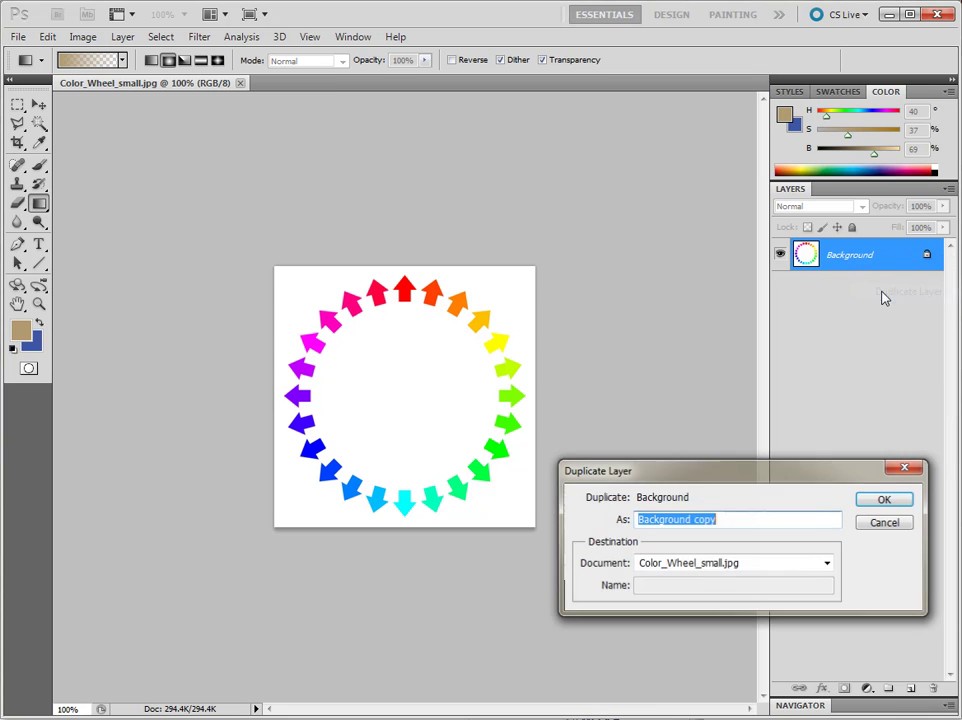
click(877, 502)
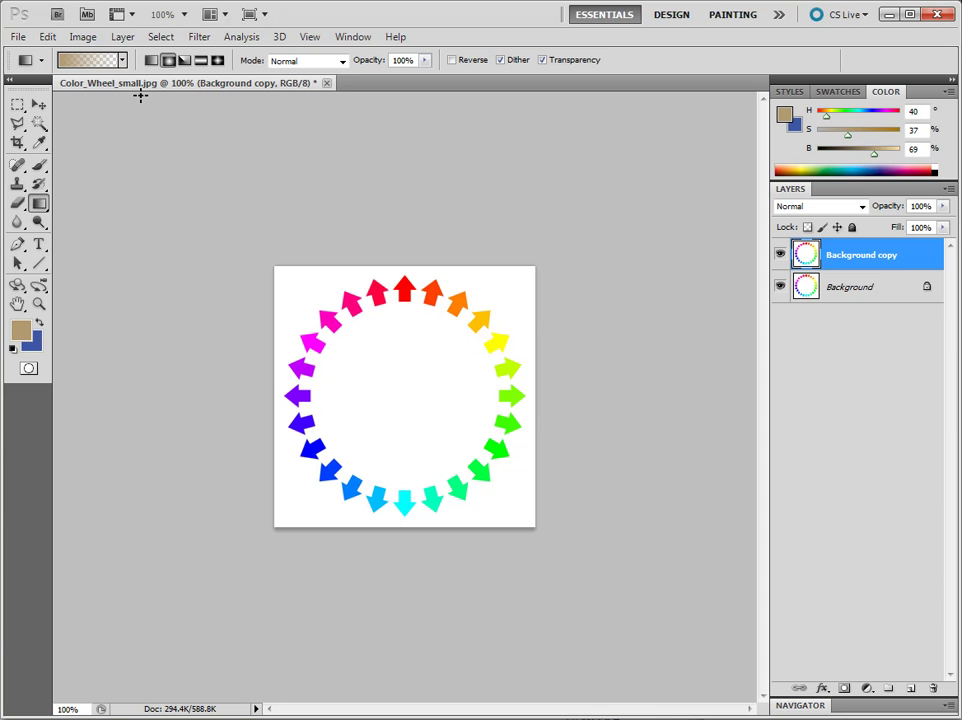
Set the new canvas width to 200 percent and anchor the image at the middle of the left edge
click(82, 36)
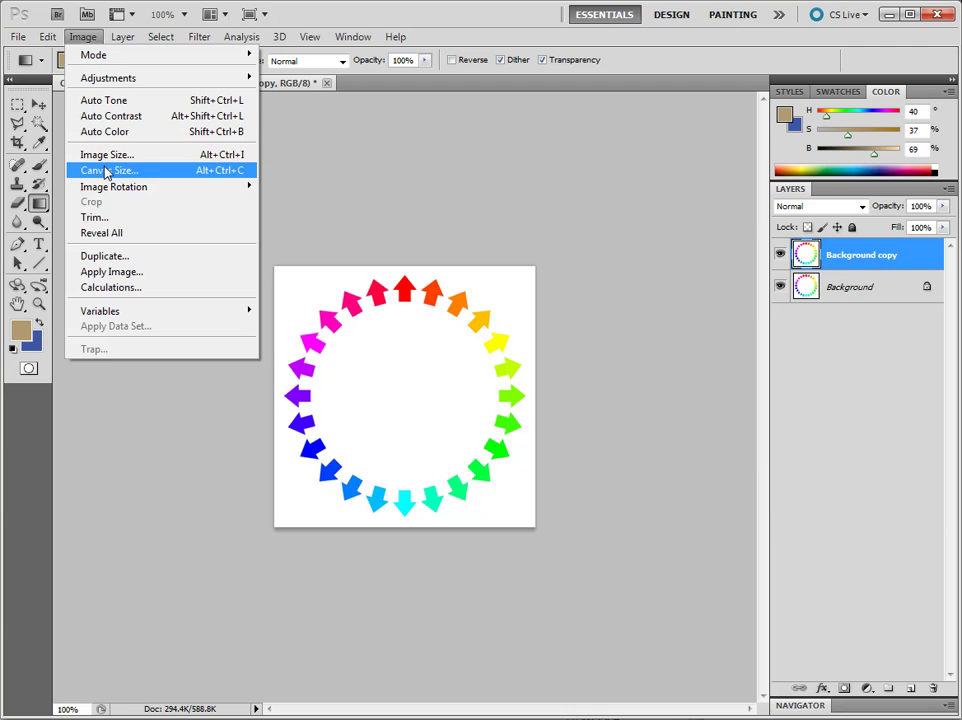
click(105, 171)
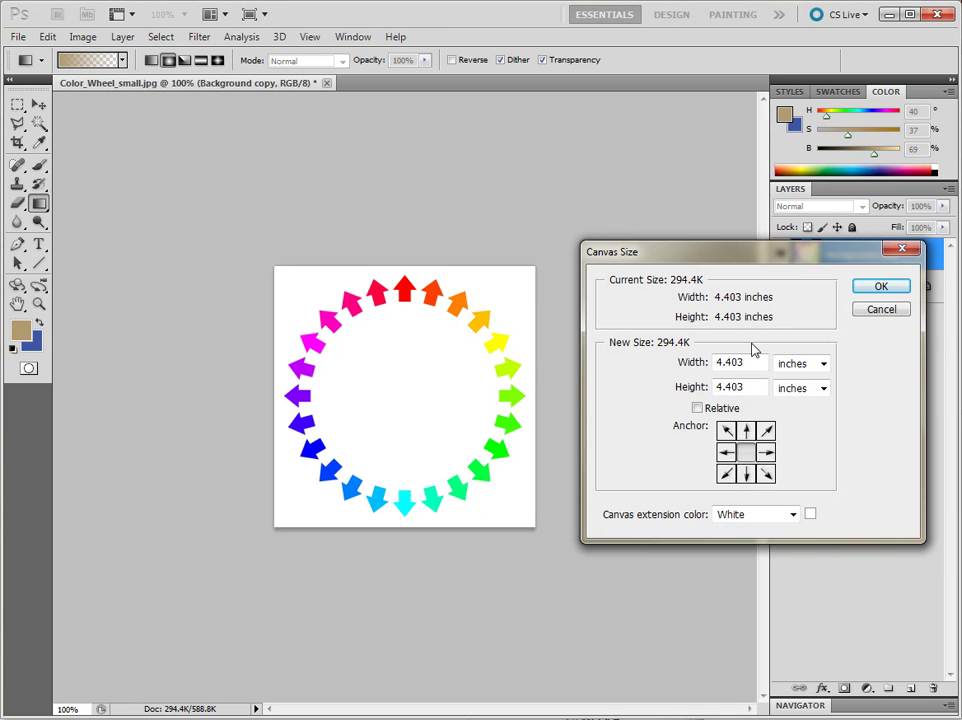
click(800, 364)
click(786, 377)
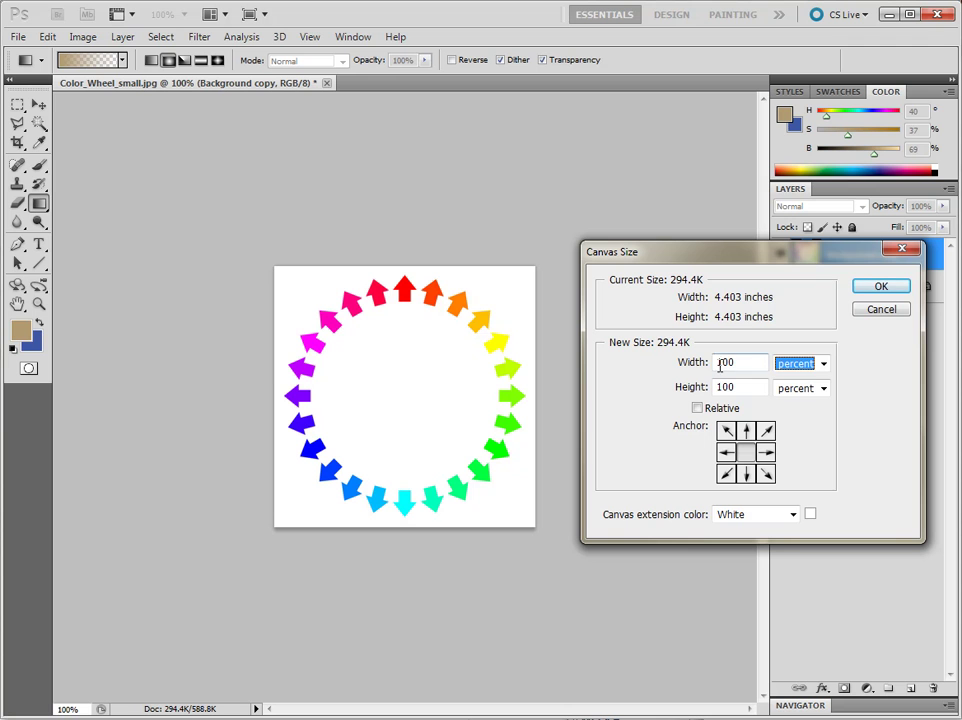
drag(719, 362, 723, 364)
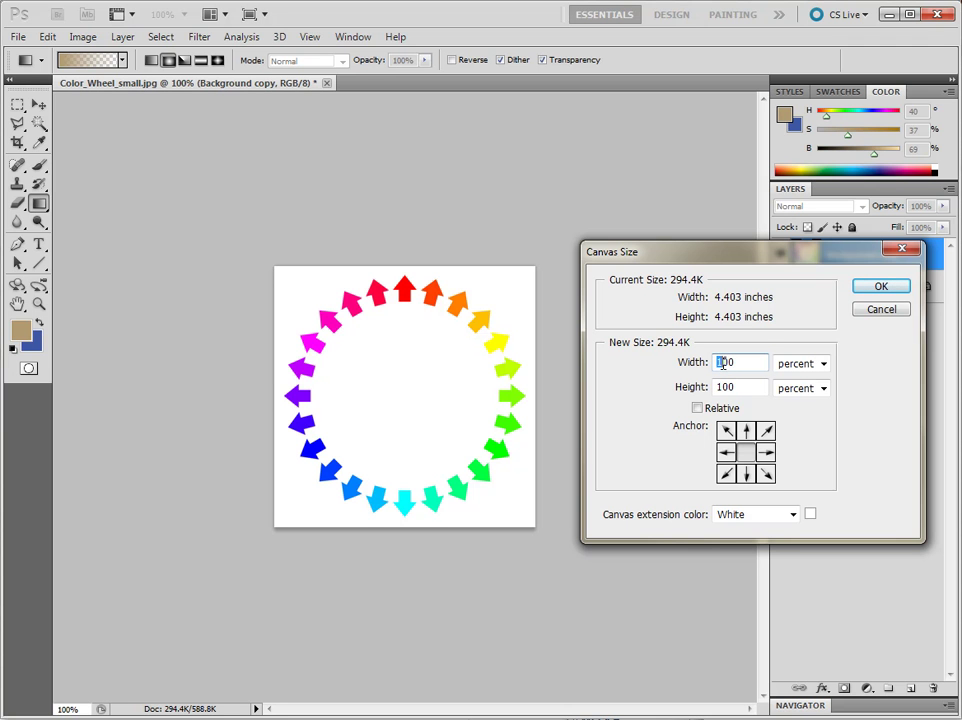
text(2)
click(726, 452)
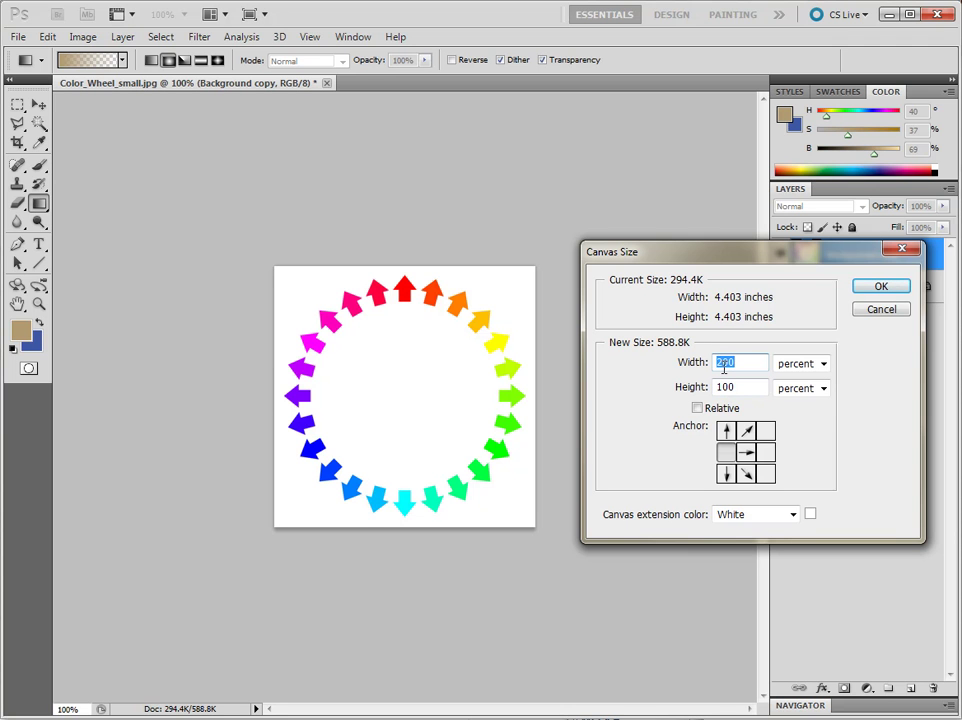
Set the canvas extension color to Gray, change the canvas width to 205 percent and apply the resize
click(793, 515)
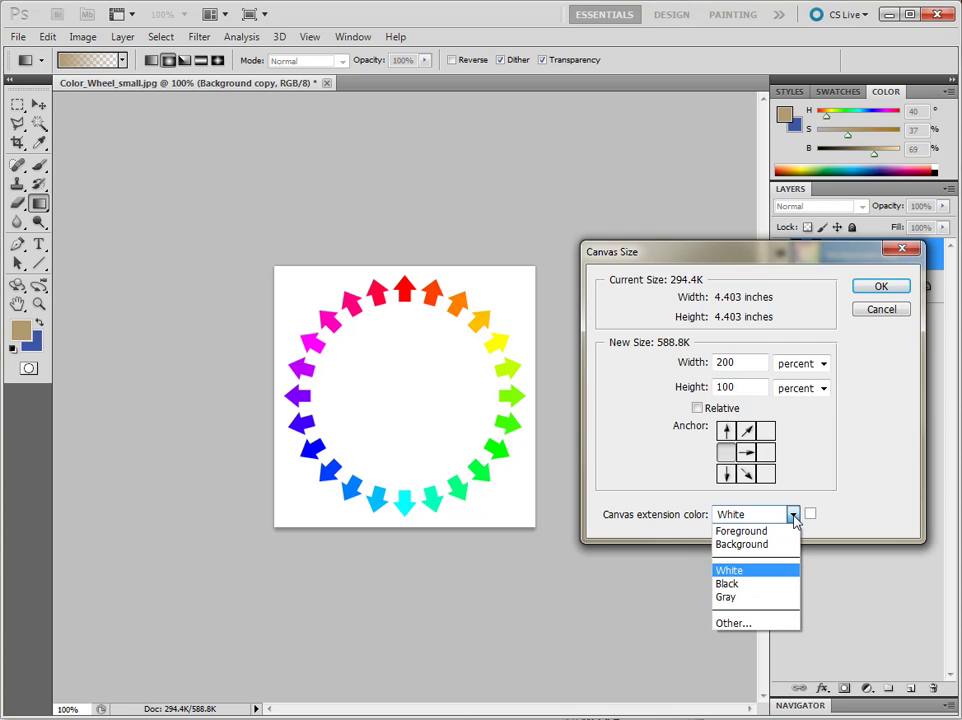
click(785, 598)
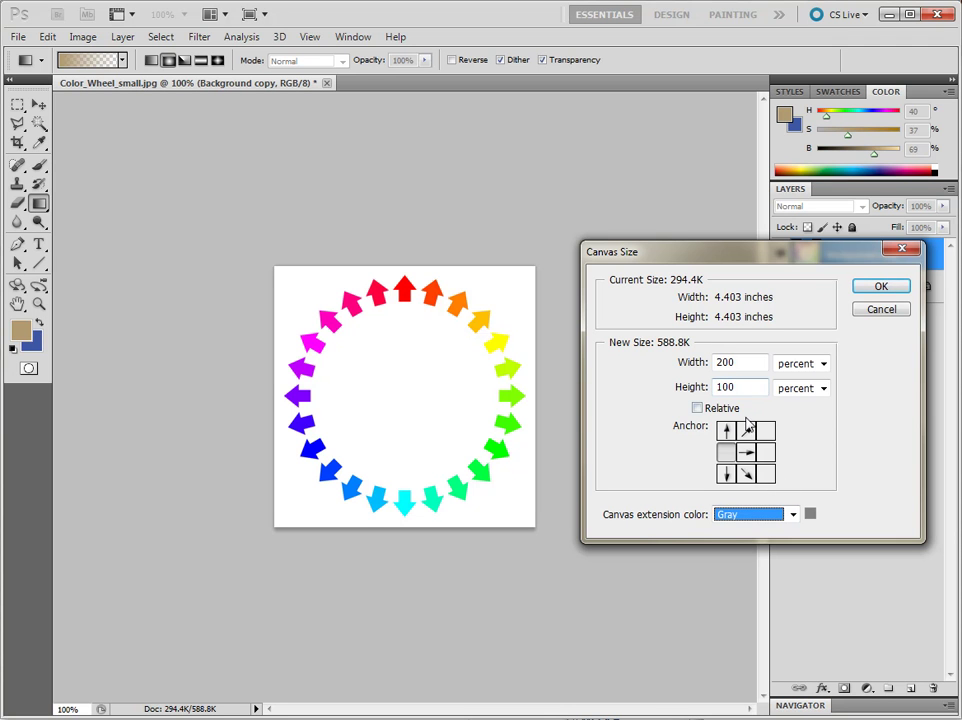
click(724, 362)
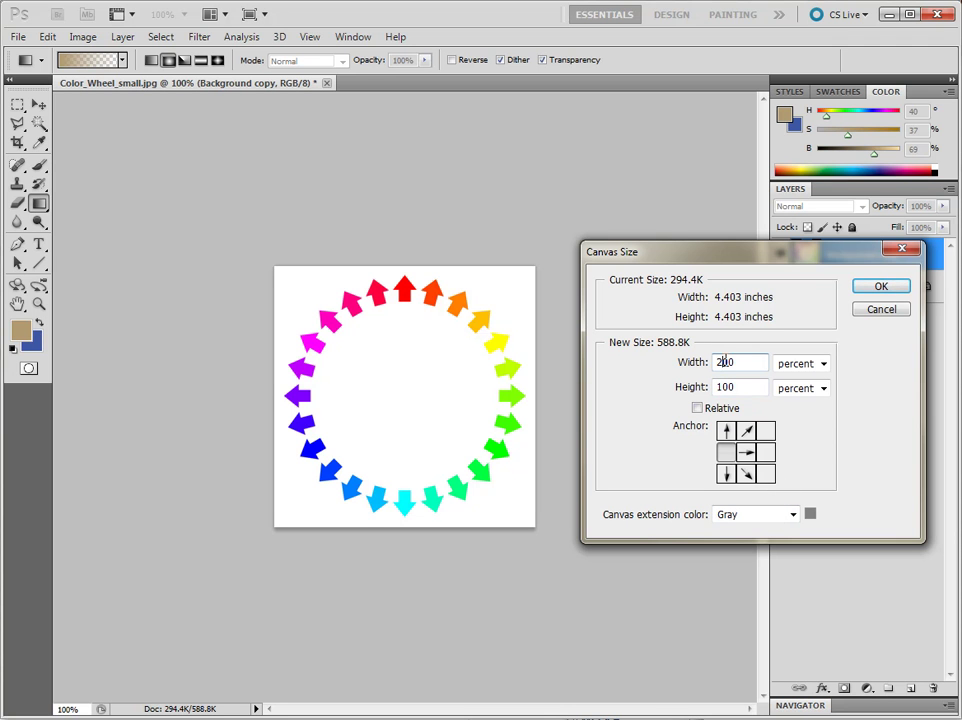
drag(726, 361, 728, 362)
text(5)
click(874, 289)
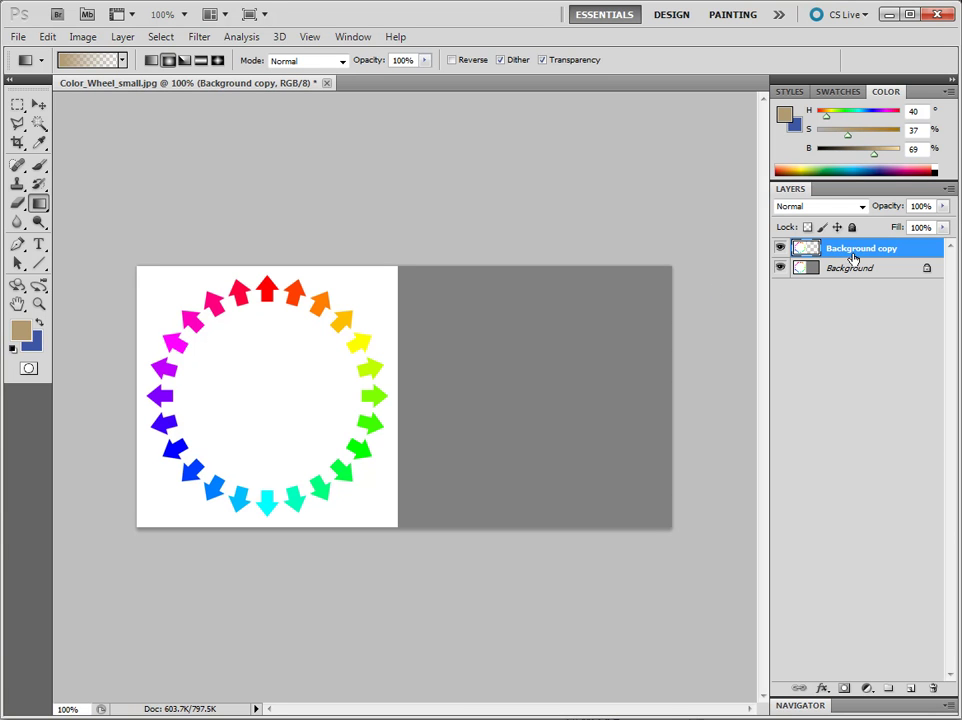
Display the grid over the image and turn on snapping, ready to use the Move tool
key(v)
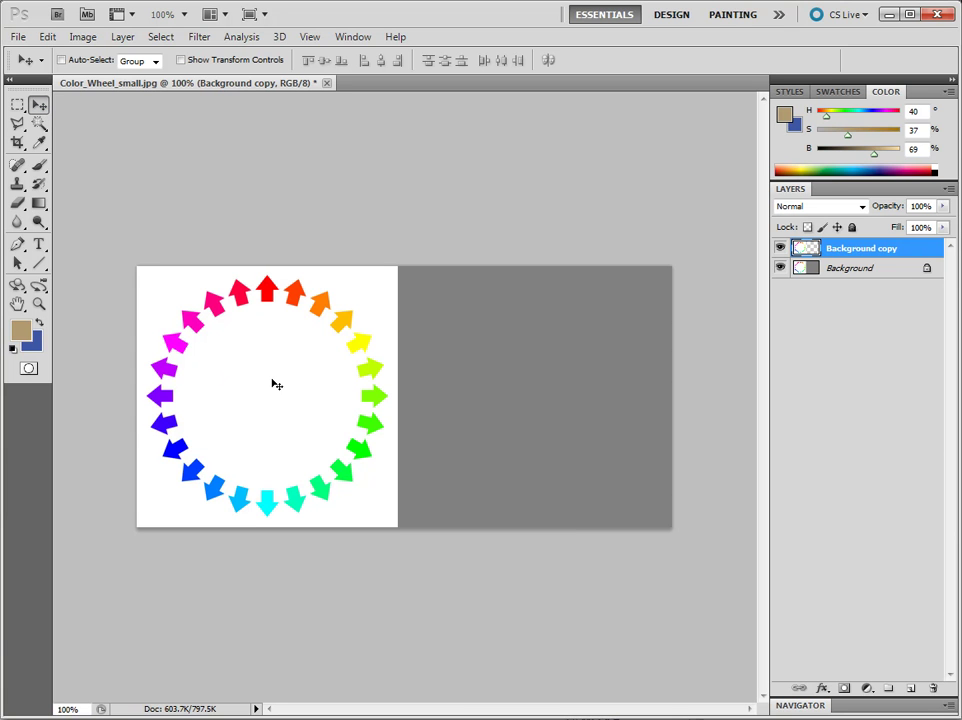
key(ctrl+apostrophe)
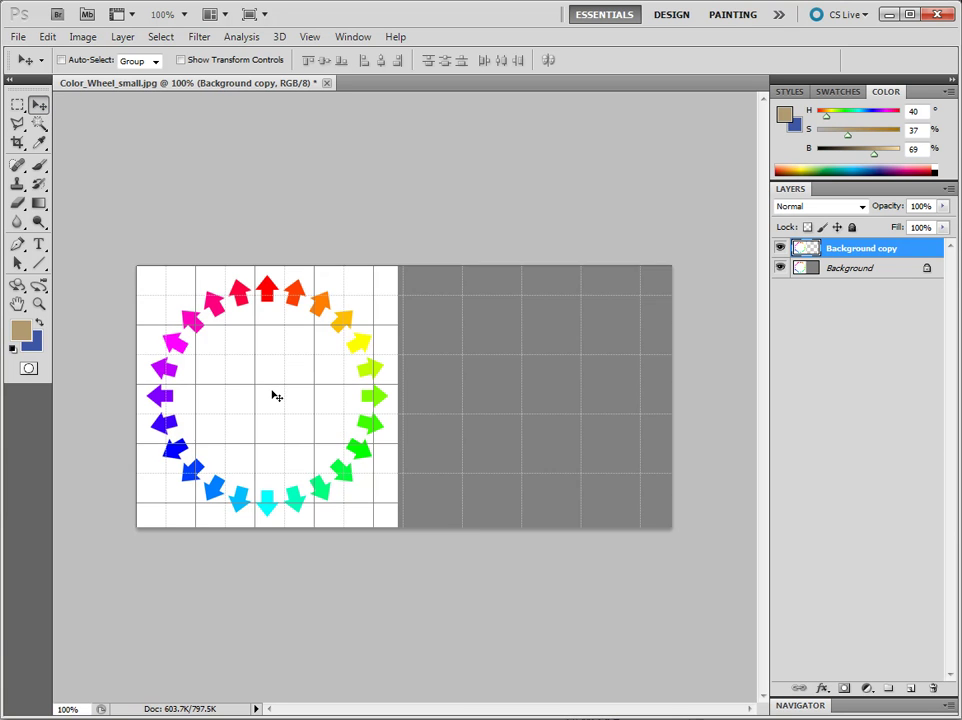
click(310, 37)
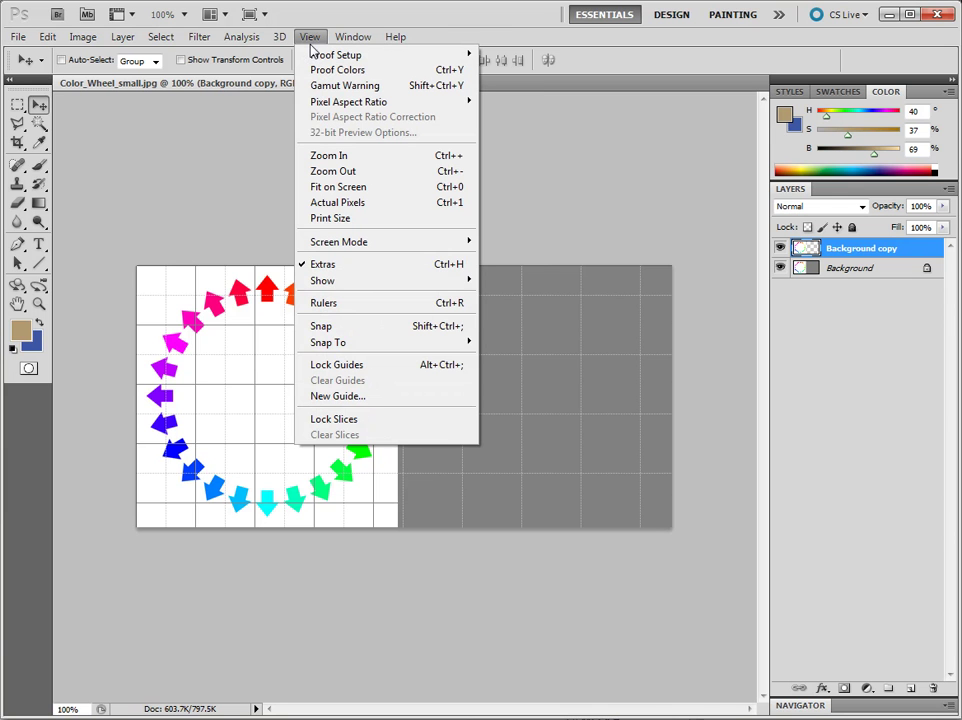
mouse_move(418, 345)
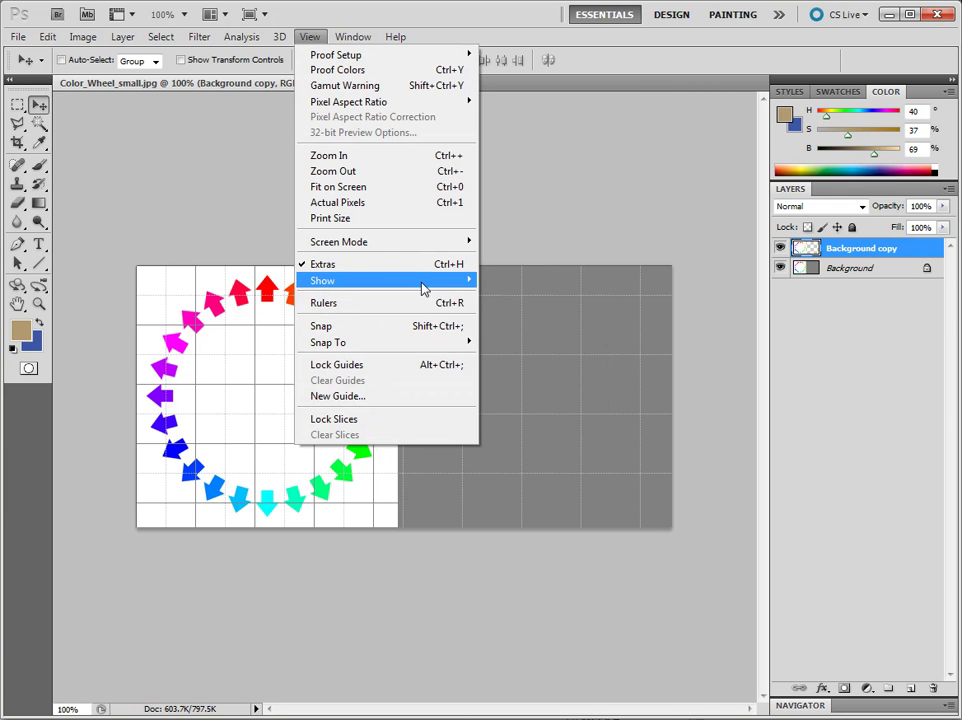
click(428, 326)
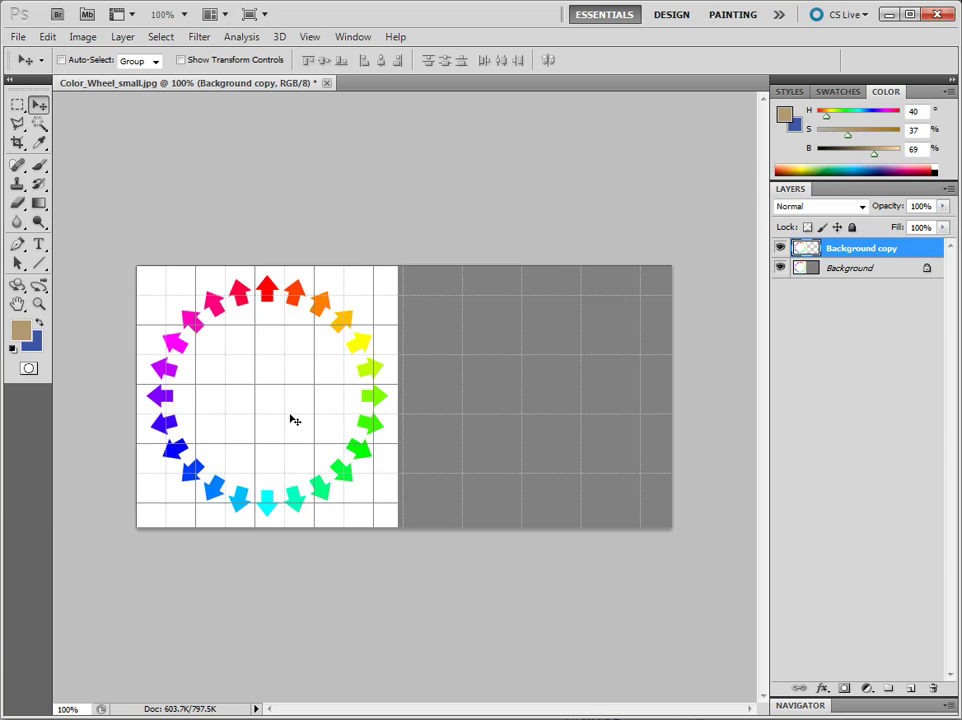
Move the Background copy wheel to the canvas's right edge and shift its hue so the top arrow becomes yellow
drag(292, 419, 422, 419)
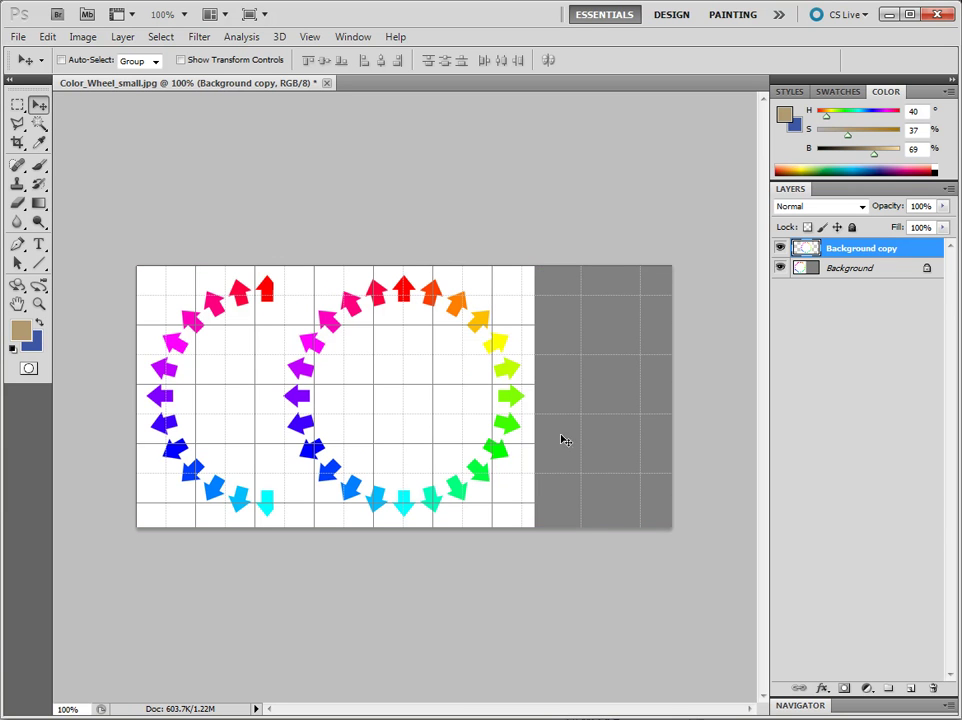
drag(422, 407, 558, 405)
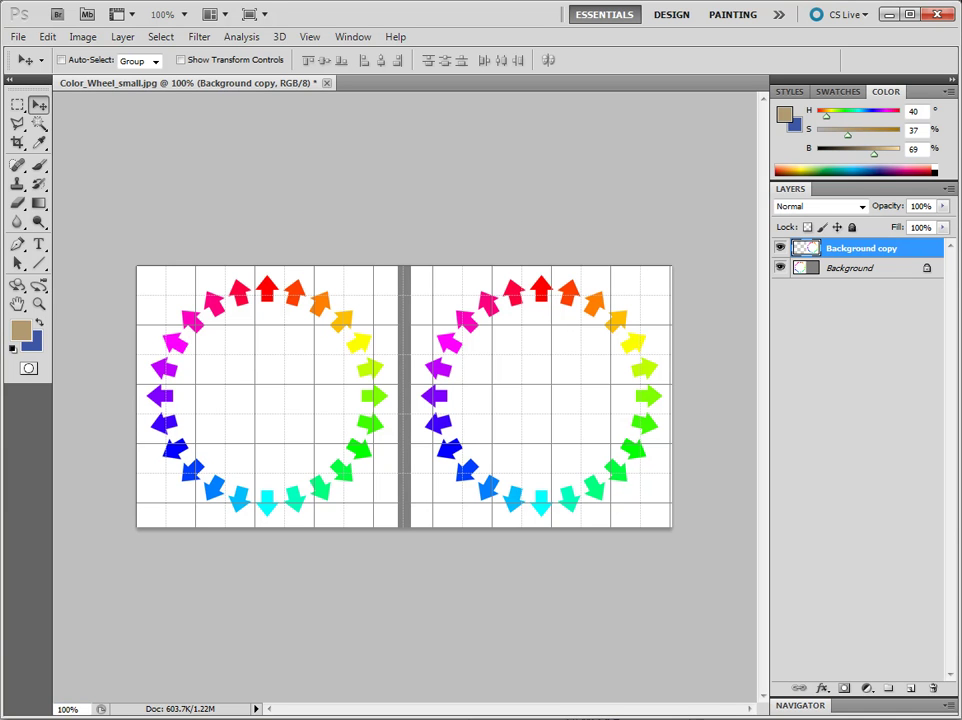
key(ctrl+alt+u)
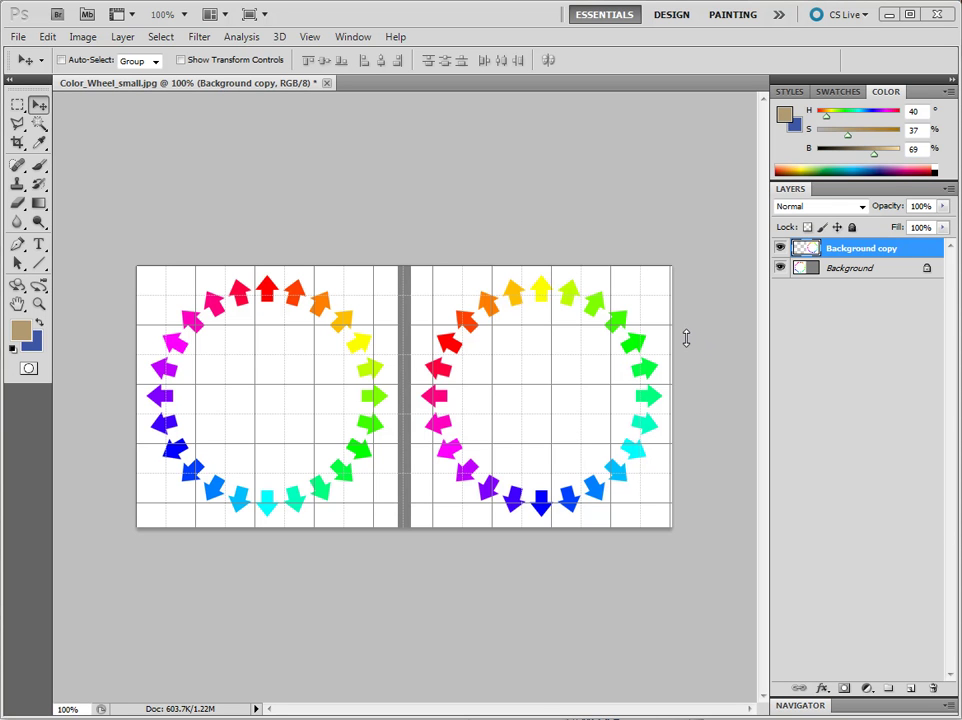
Duplicate the Background and Background copy layers together, and merge the two duplicates into a single layer
shift+click(837, 272)
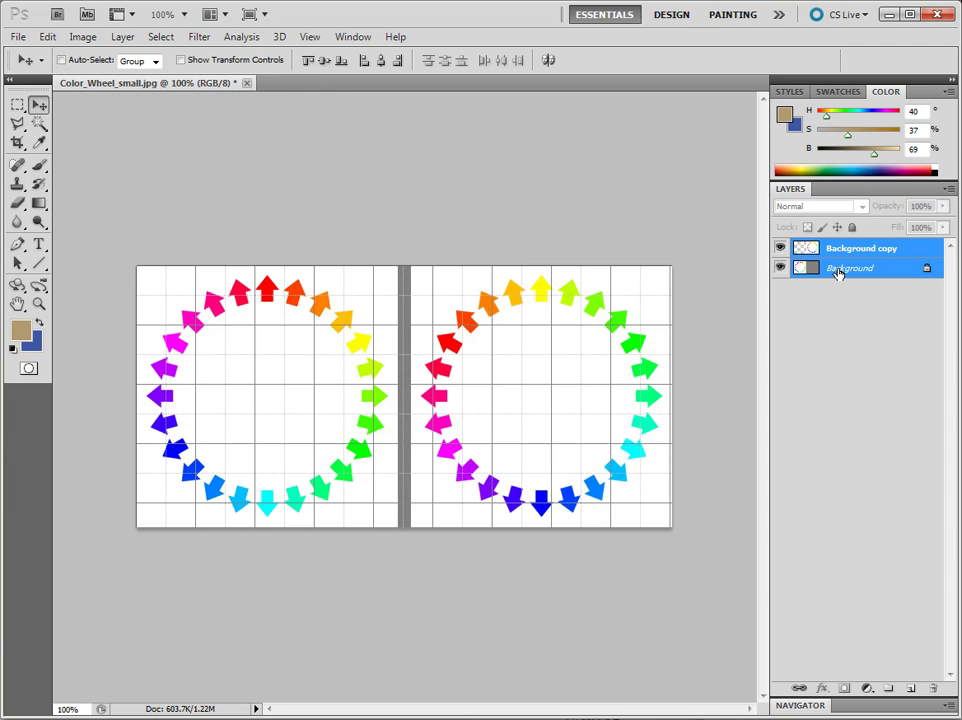
right_click(838, 271)
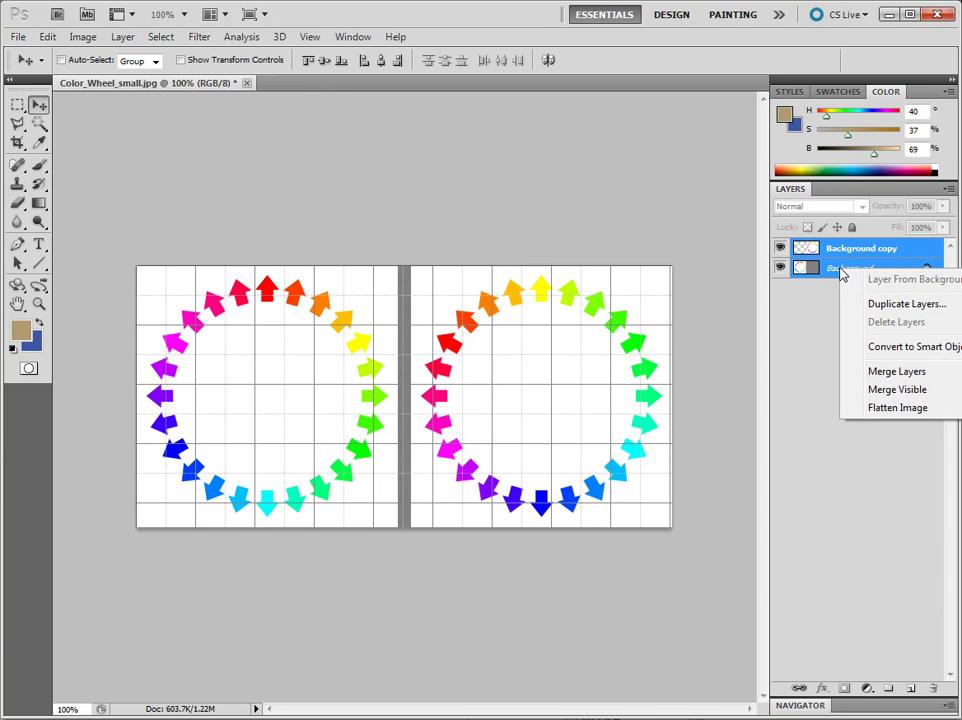
click(882, 303)
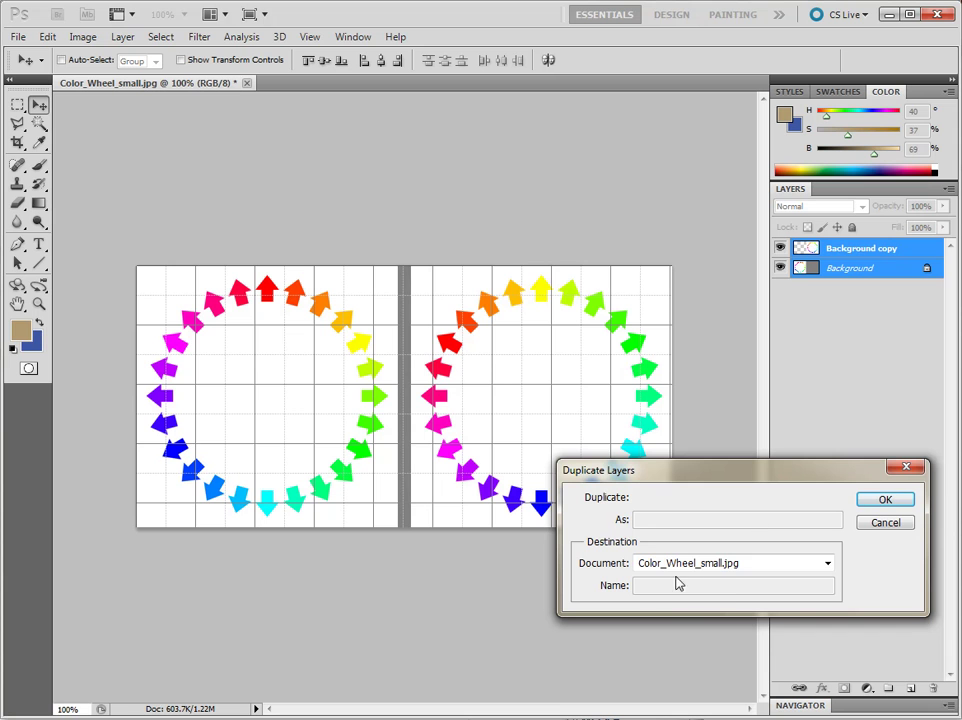
click(888, 505)
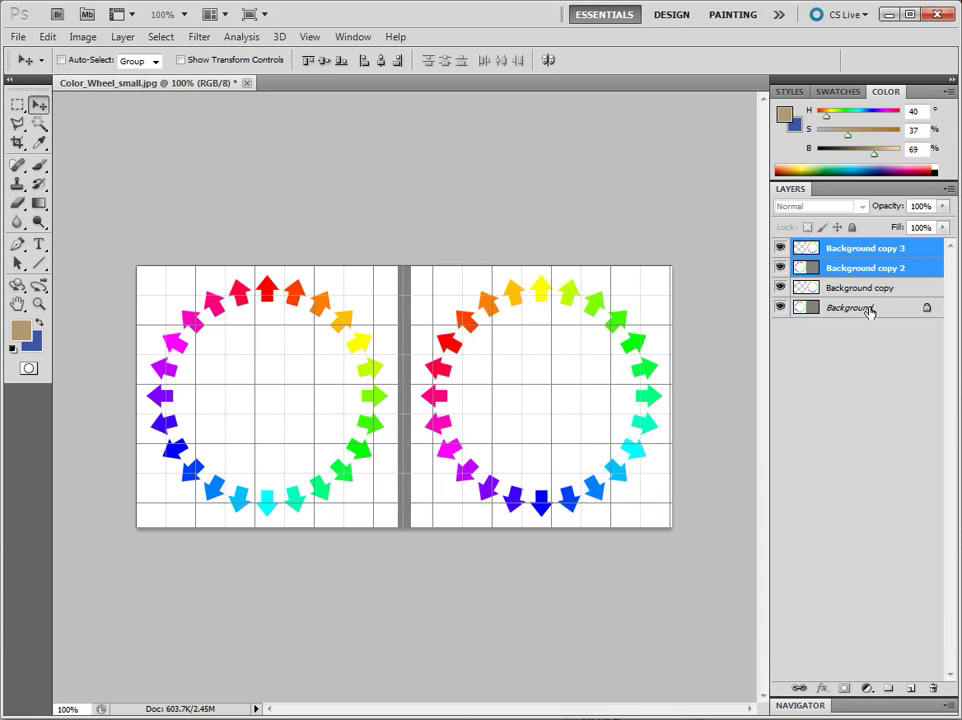
right_click(864, 268)
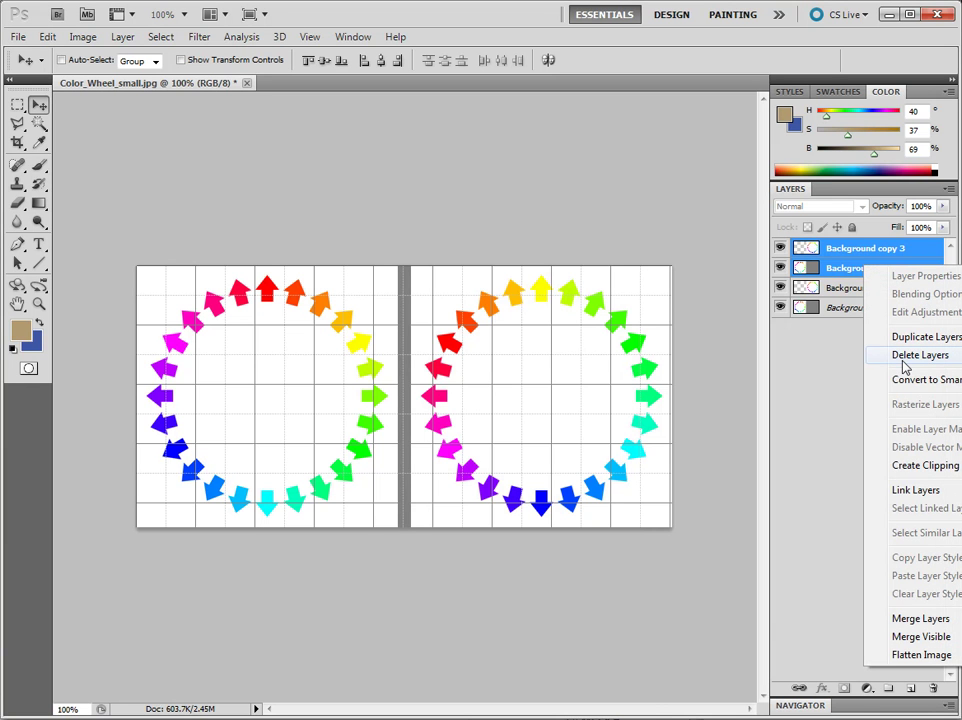
click(904, 622)
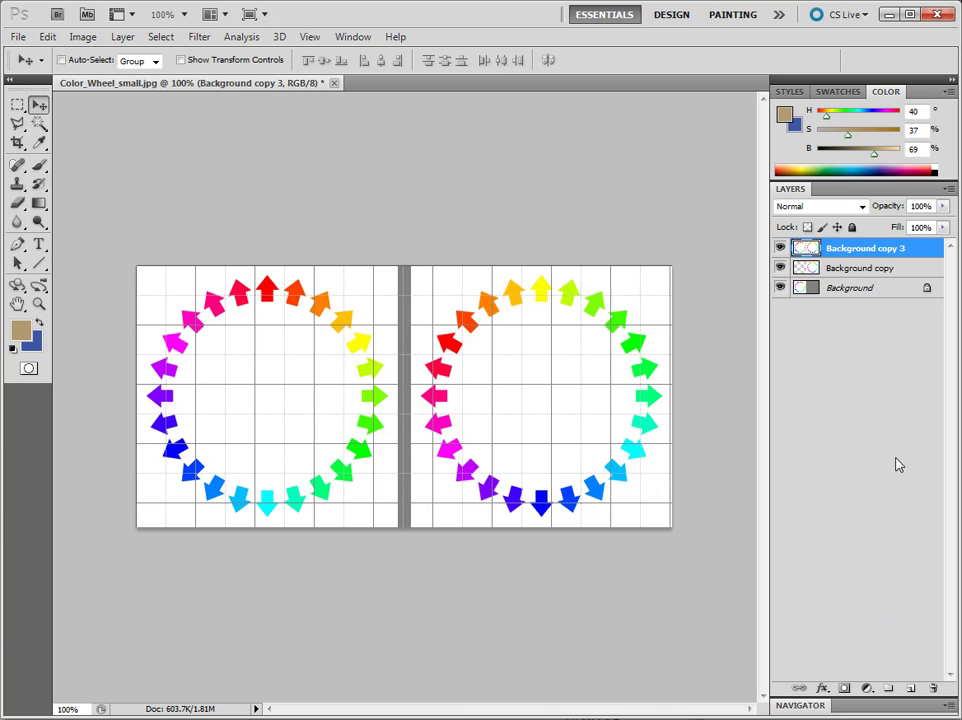
Duplicate the merged layer that holds both color wheels
right_click(855, 250)
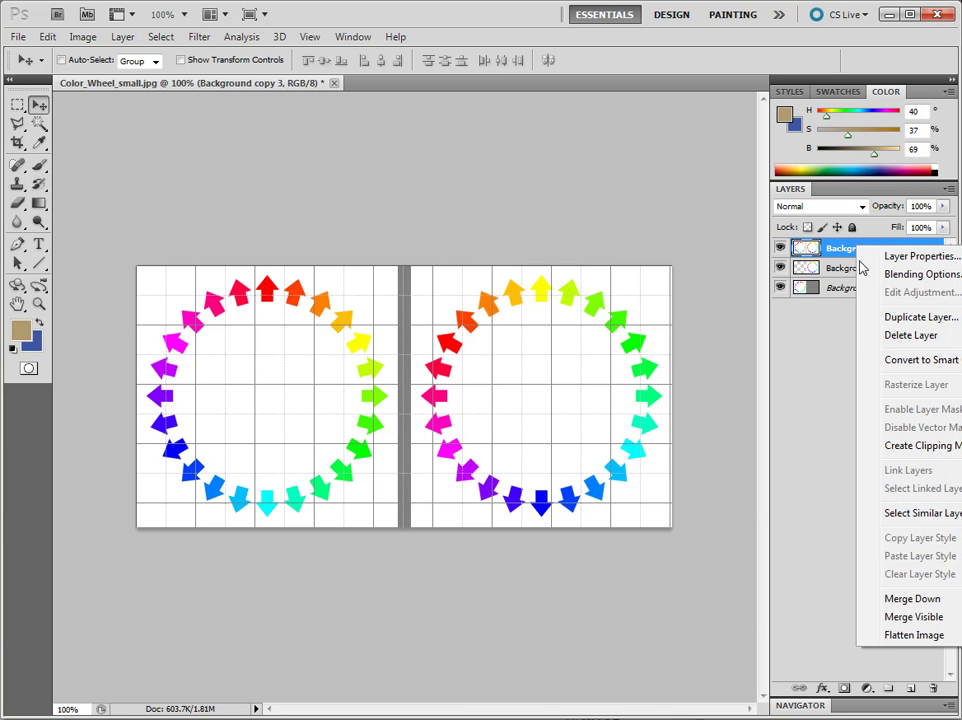
click(830, 316)
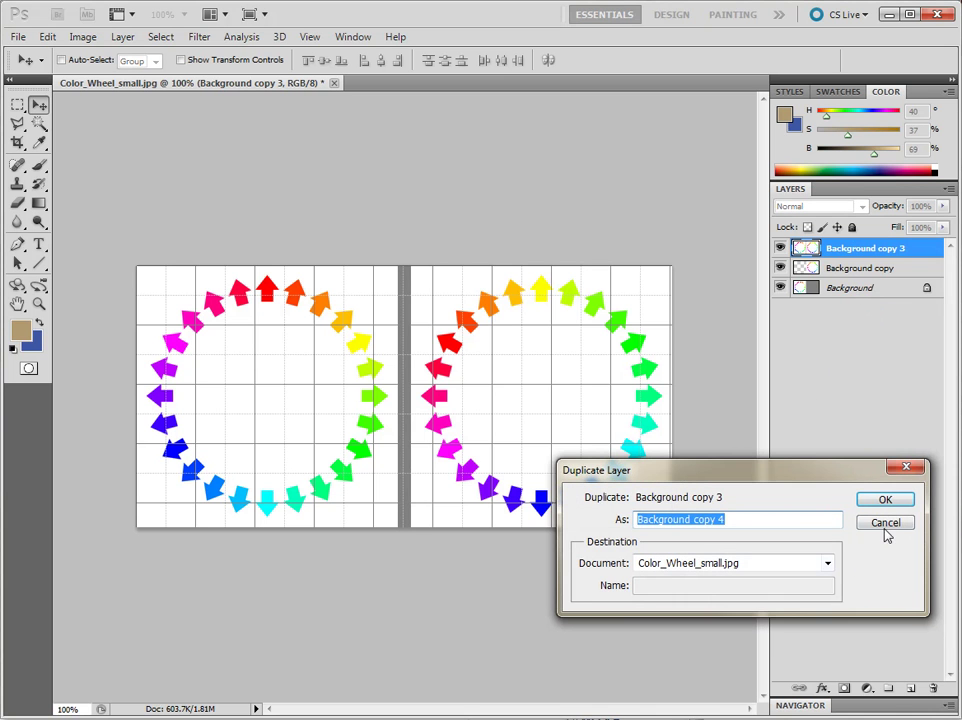
click(889, 500)
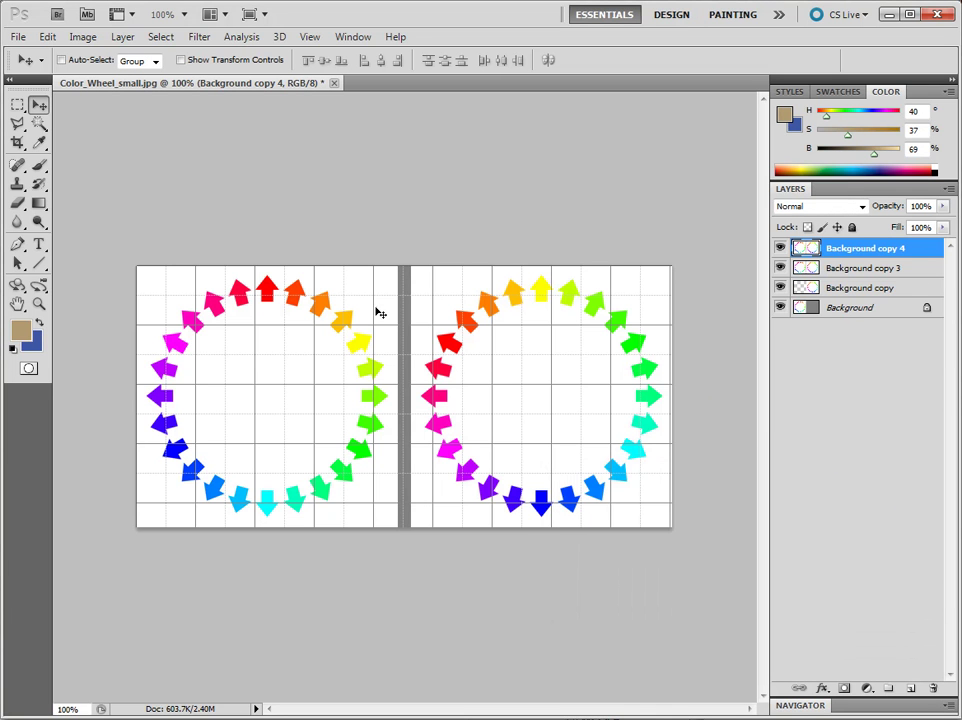
Invert the colors of the topmost duplicate layer and compare it with the wheels beneath by hiding and showing it
click(82, 37)
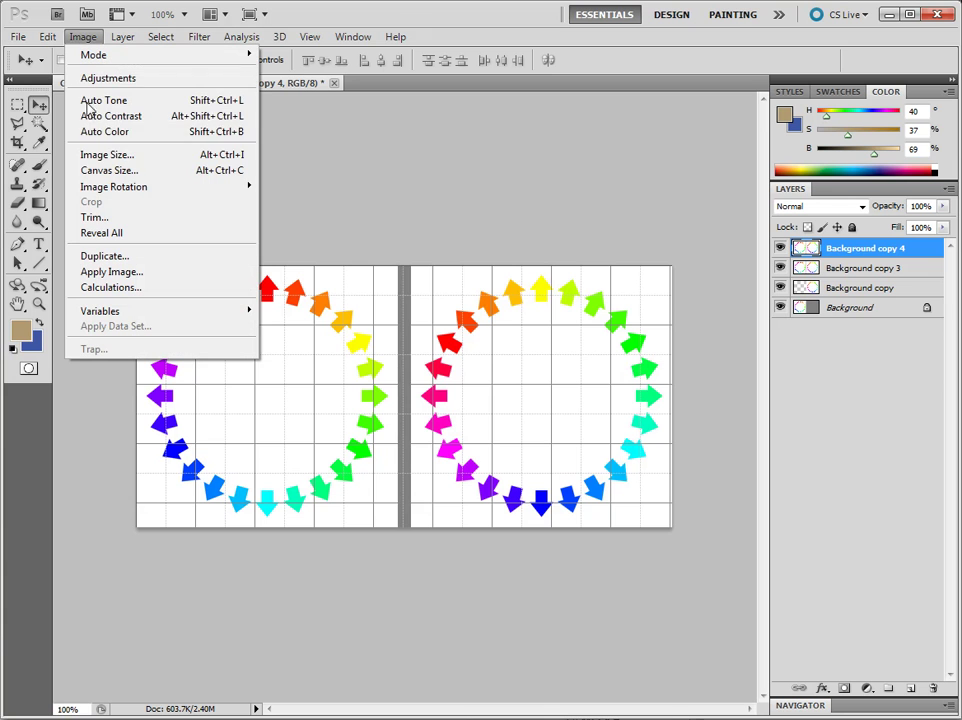
mouse_move(120, 80)
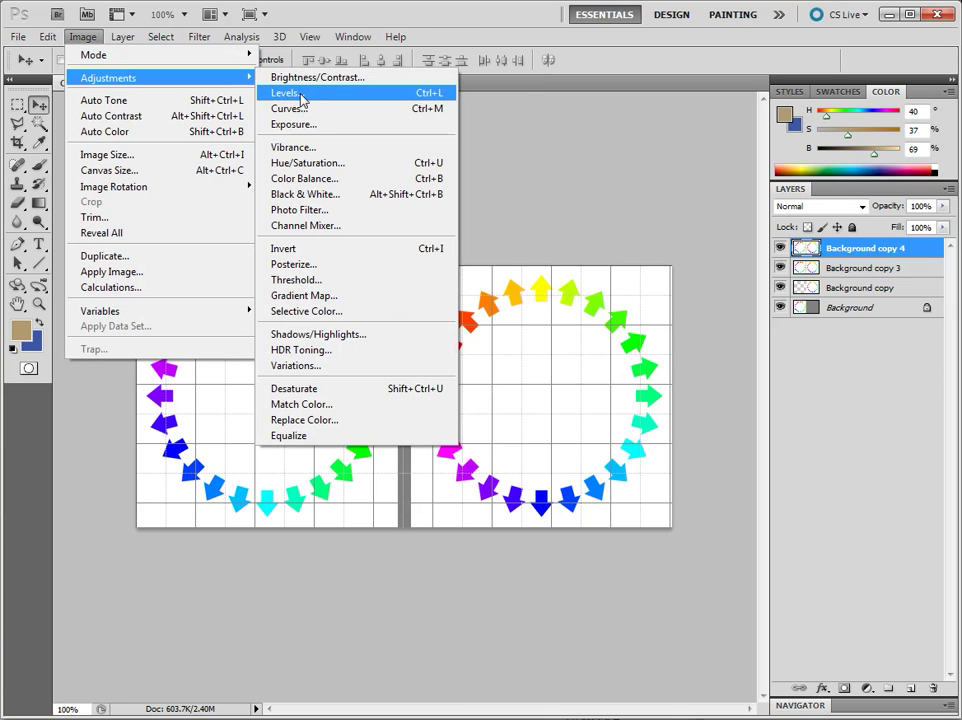
click(322, 251)
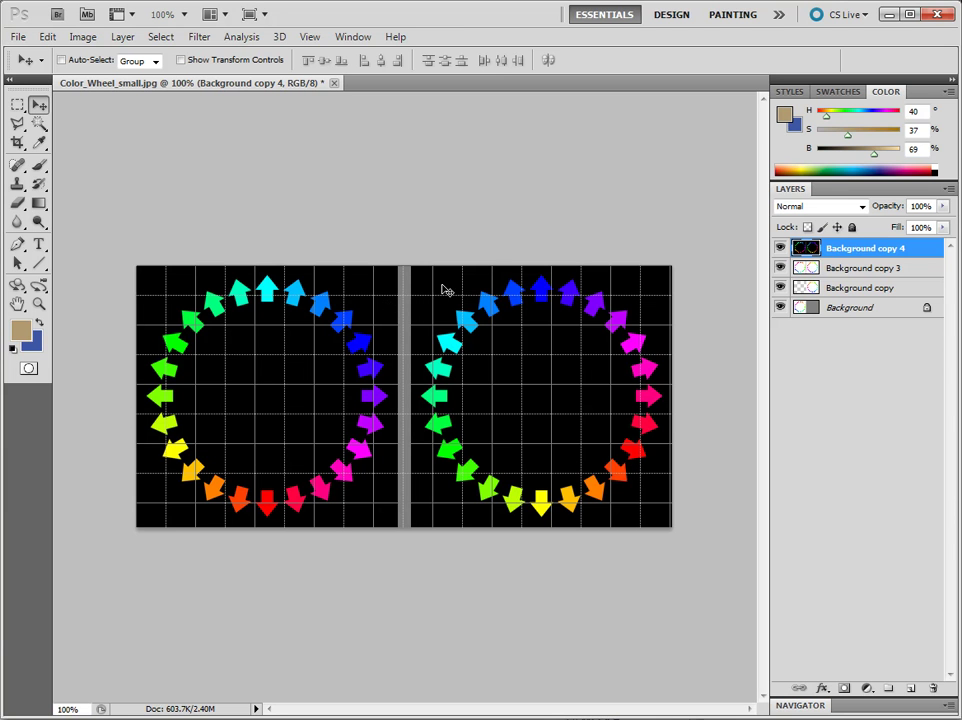
click(780, 248)
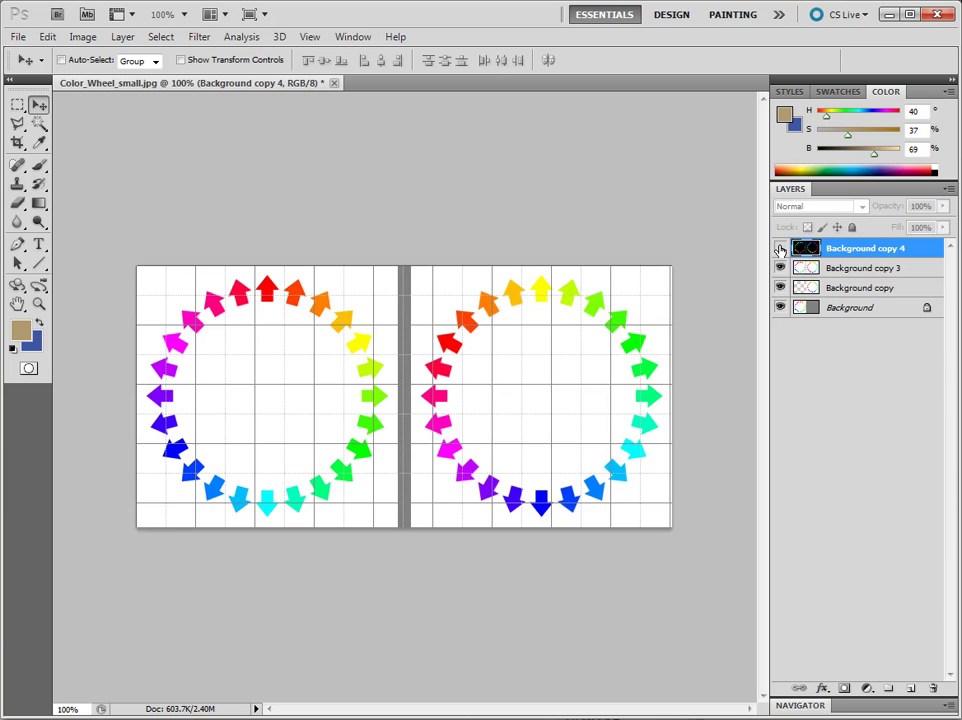
click(780, 248)
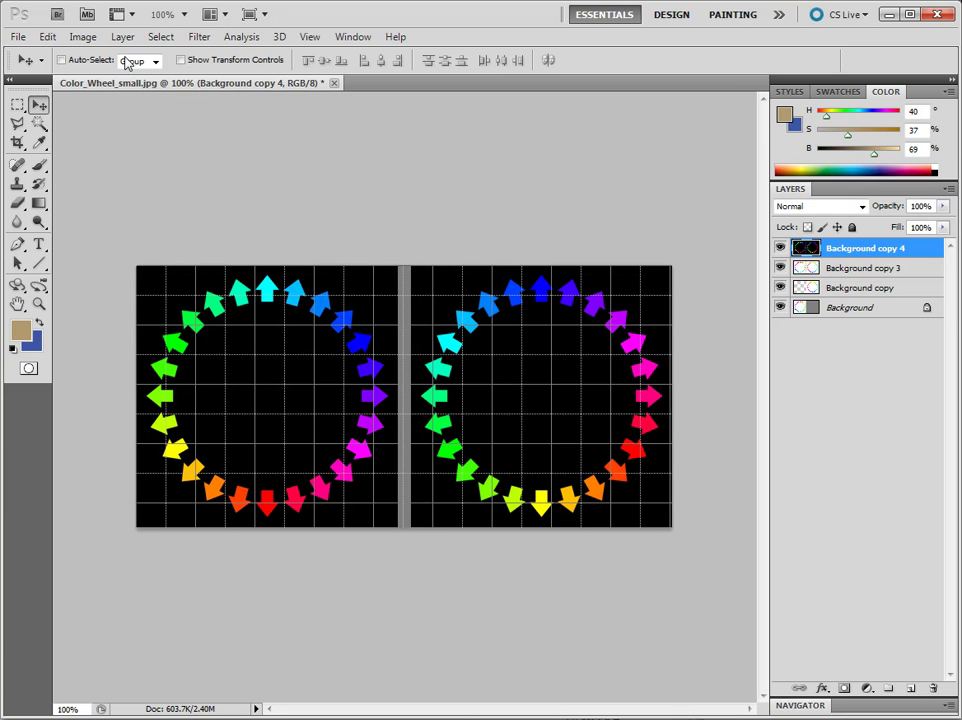
Enlarge the canvas height to 205 percent, keeping the width at 100 percent and anchoring the image at the bottom center
click(83, 38)
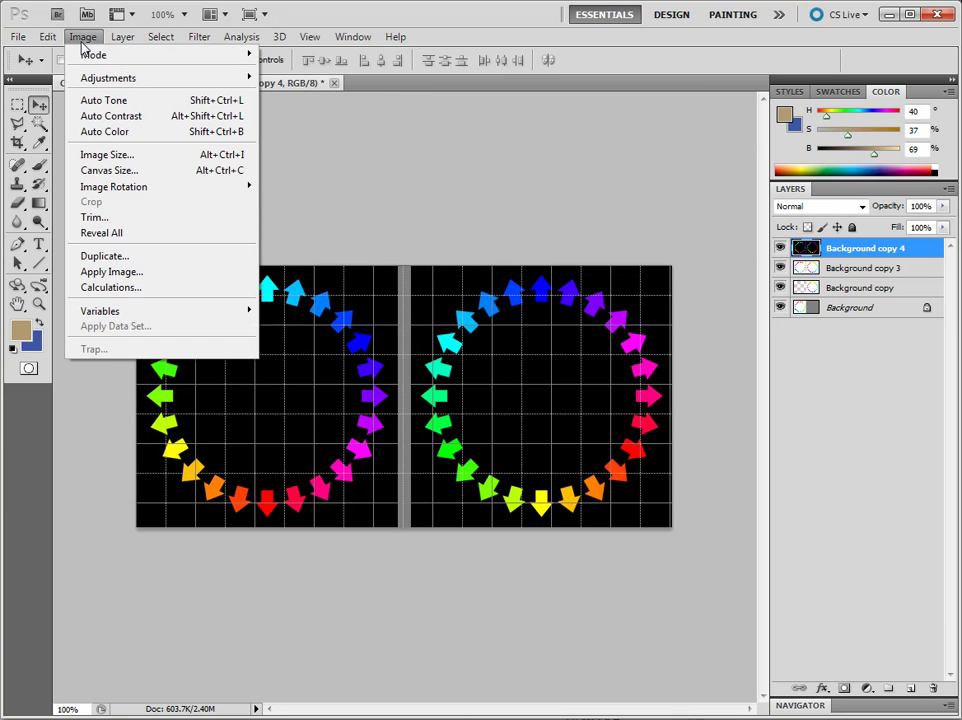
click(100, 175)
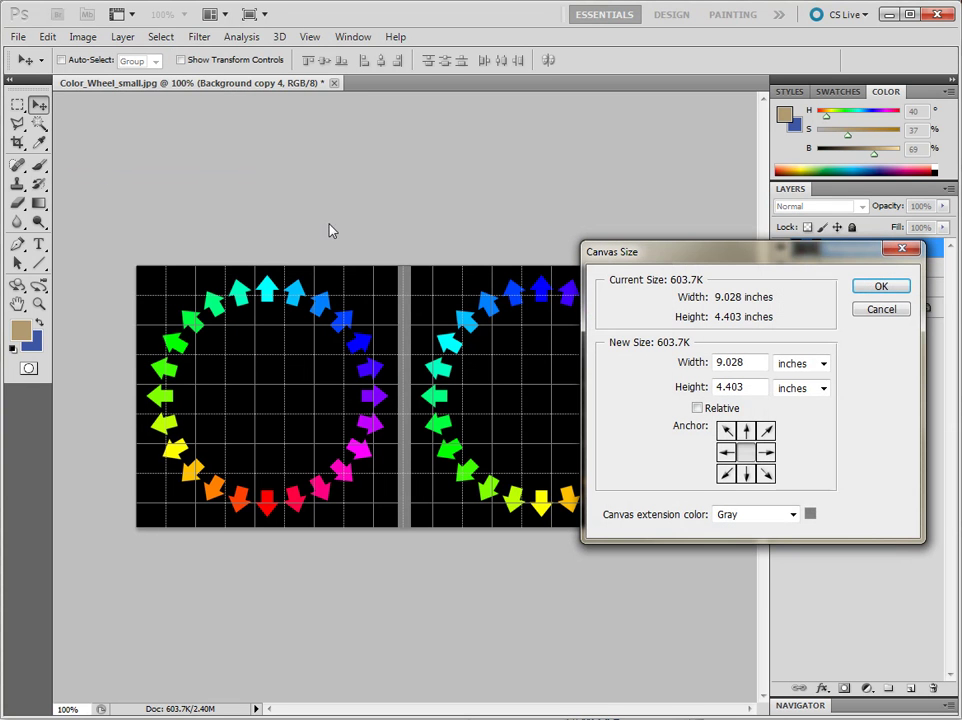
click(824, 366)
click(822, 404)
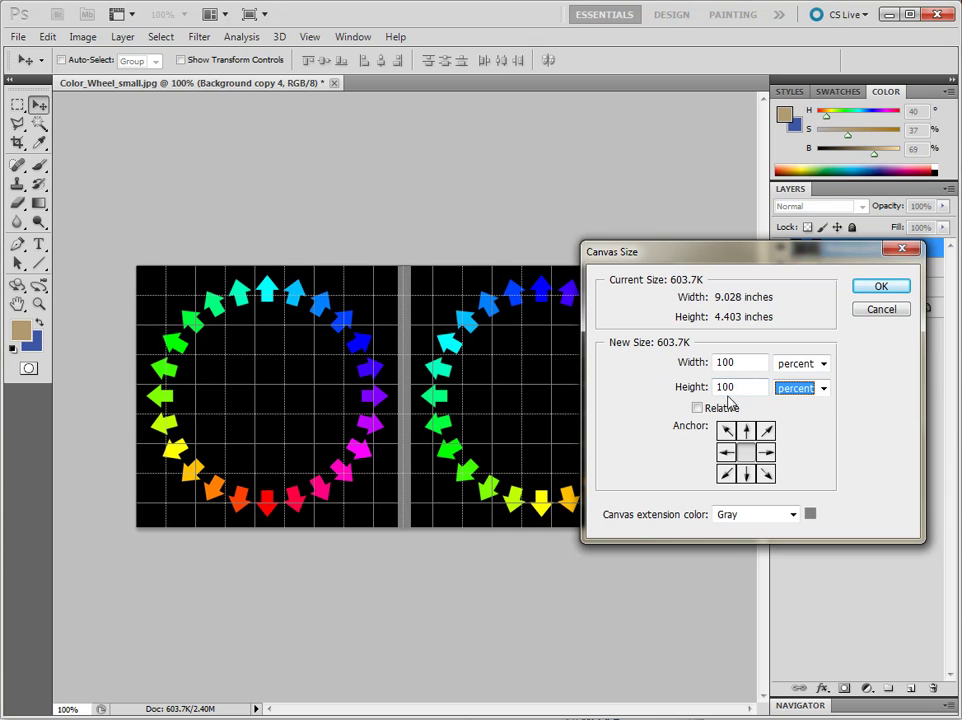
click(747, 474)
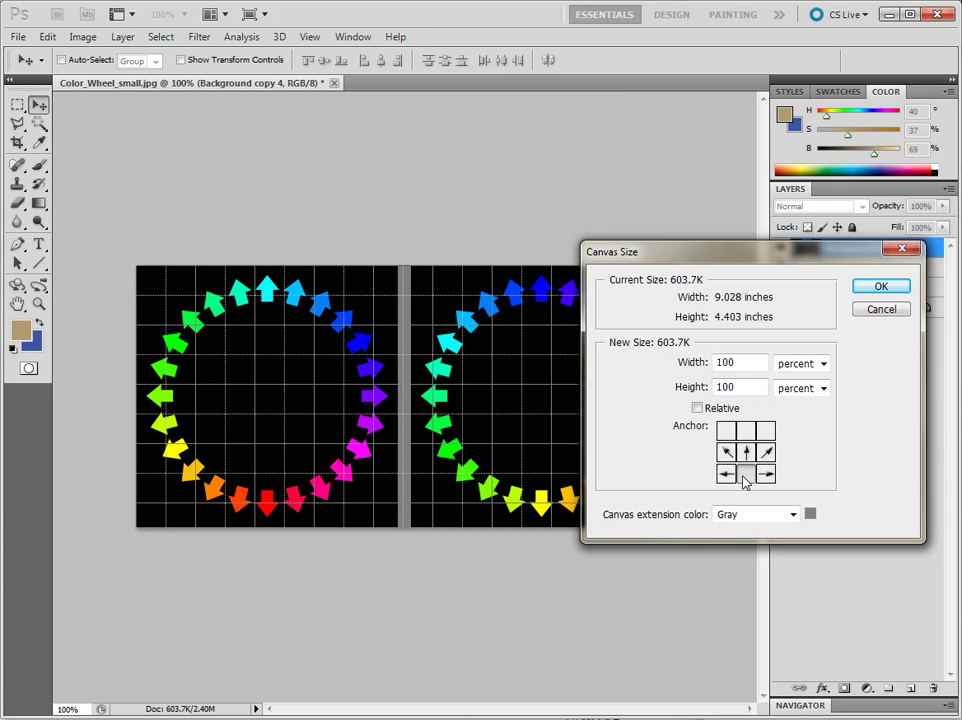
drag(722, 388, 715, 387)
text(205)
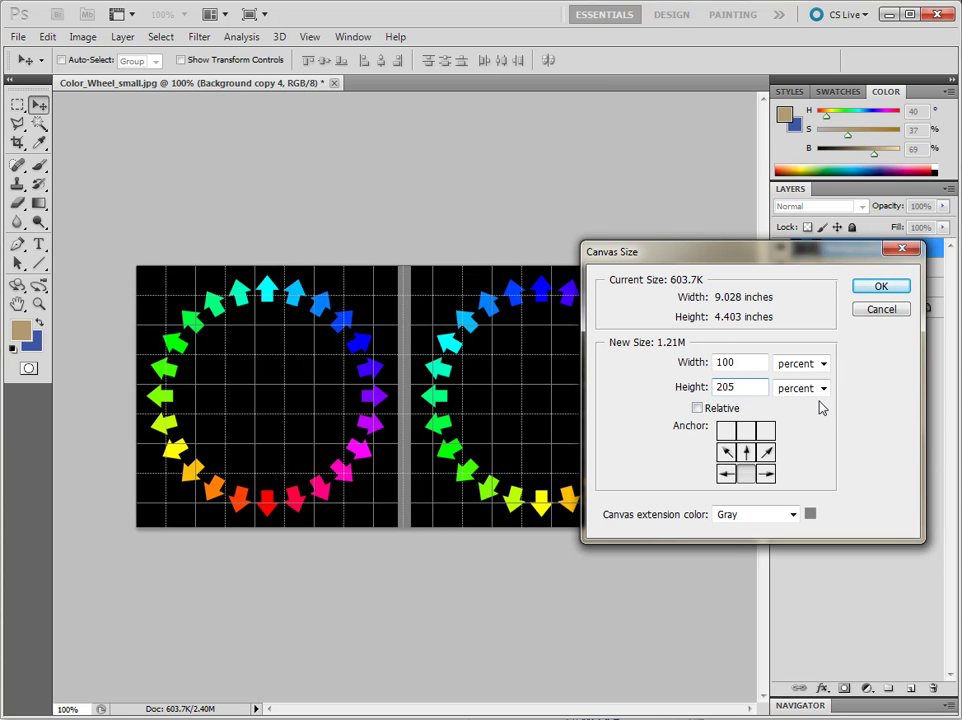
click(876, 288)
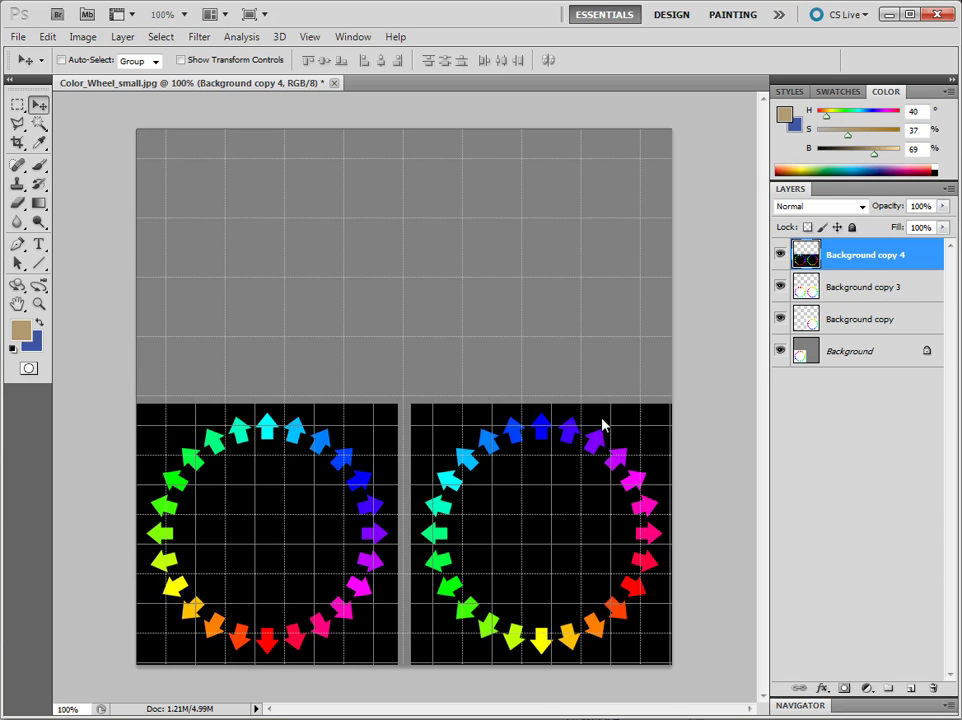
Move the inverted wheels layer up into the empty gray area, flush with the canvas's top edge, and hide the grid
drag(554, 565, 556, 293)
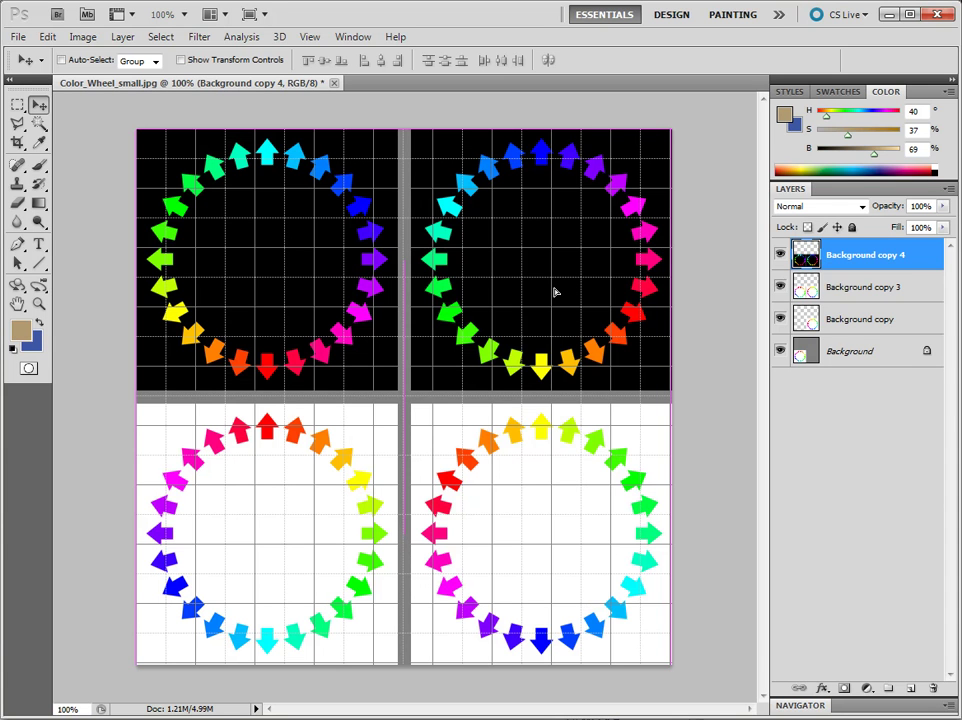
drag(556, 292, 554, 290)
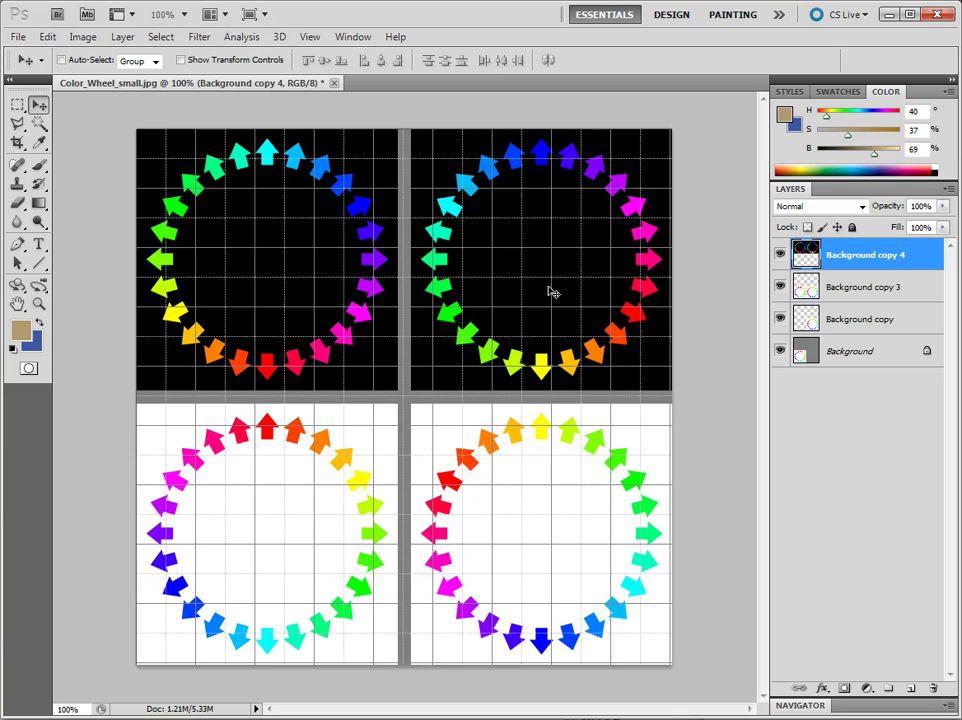
key(ctrl+apostrophe)
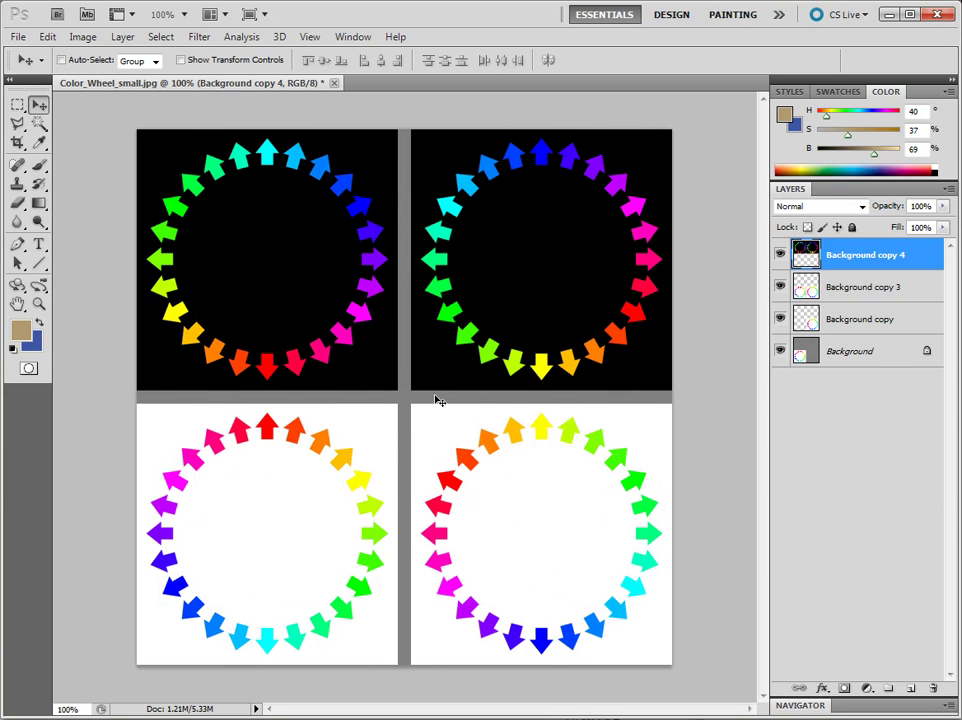
Add an even gray border around the four wheels by setting the canvas size to 9.5 by 9.5 inches, anchored at the center
click(83, 37)
click(104, 176)
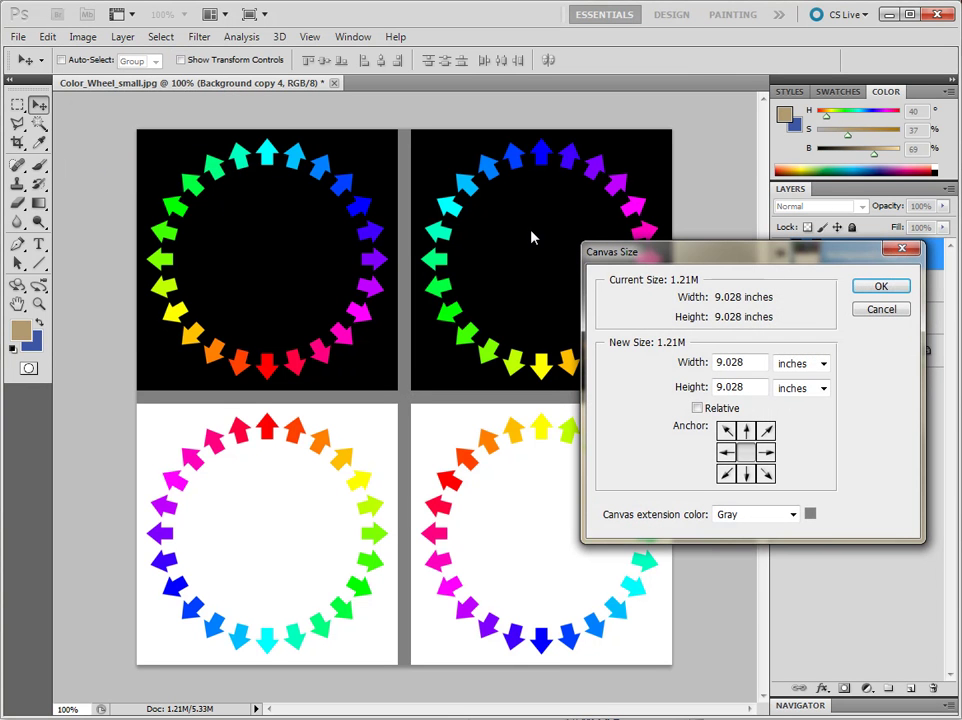
drag(727, 389, 754, 388)
text(5)
drag(726, 362, 746, 363)
text(5)
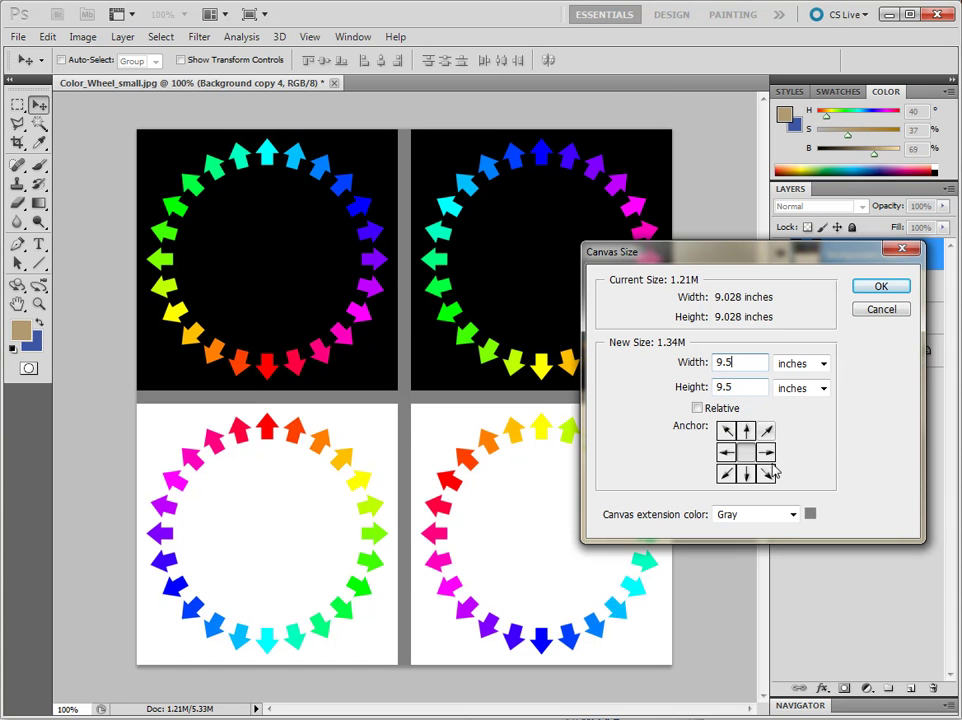
click(866, 285)
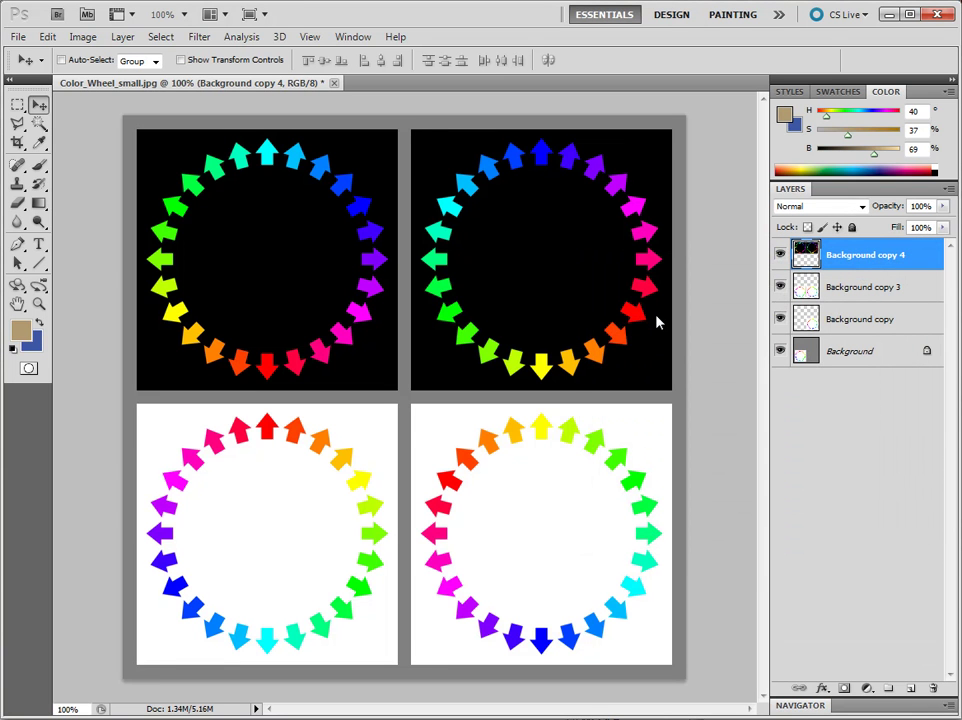